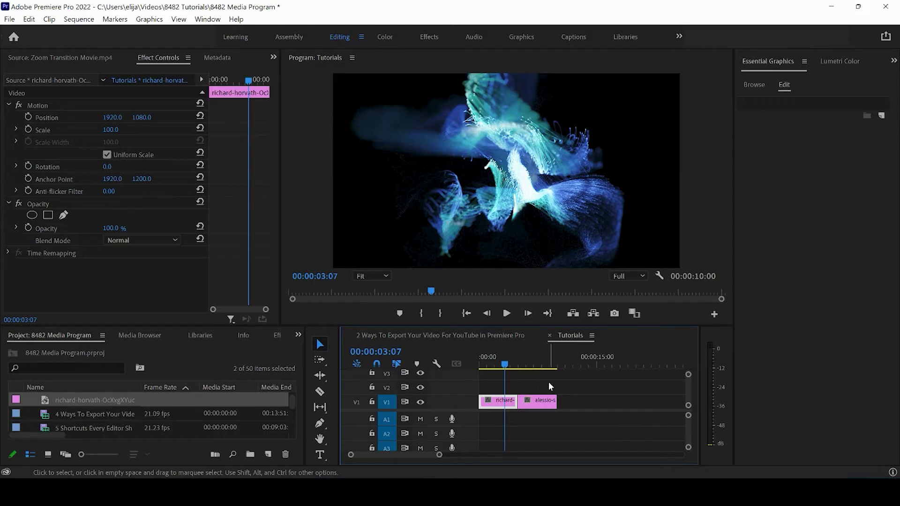
Zoom the Tutorials timeline out, marquee-select the two image clips on V1, and scrub to preview them.
left_click_drag(440, 456, 475, 456)
left_click_drag(537, 390, 452, 432)
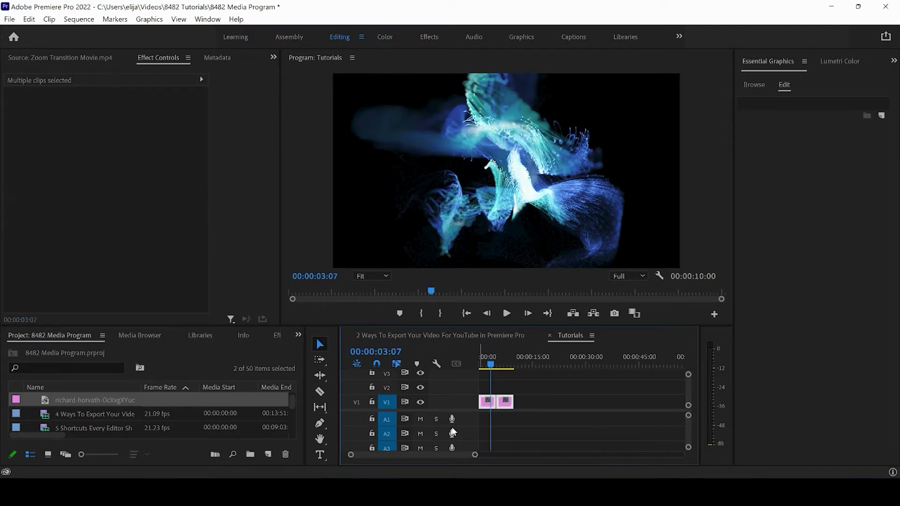
mouse_move(490, 365)
left_mouse_down()
mouse_move(513, 368)
mouse_move(496, 367)
left_mouse_up()
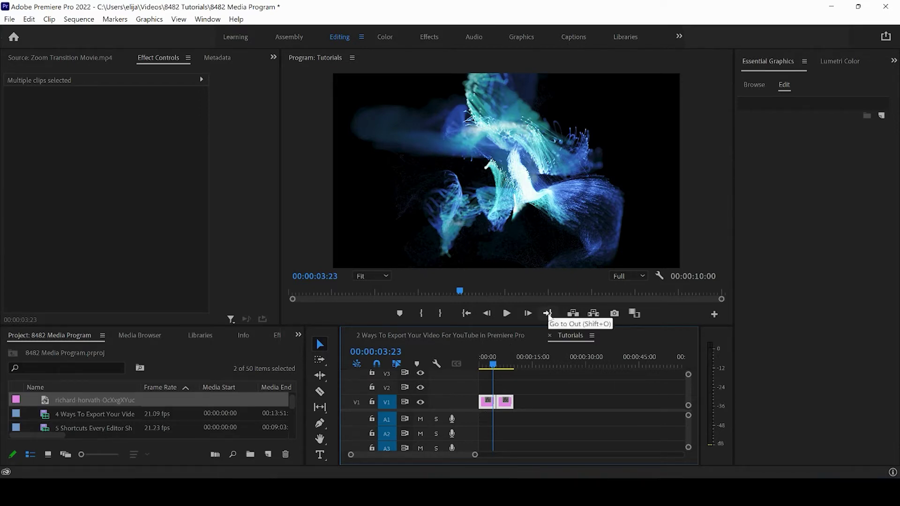
Paste the two clips three times from the clips' end, filling V1 with eight clips to 00:00:39:23.
left_click(549, 314)
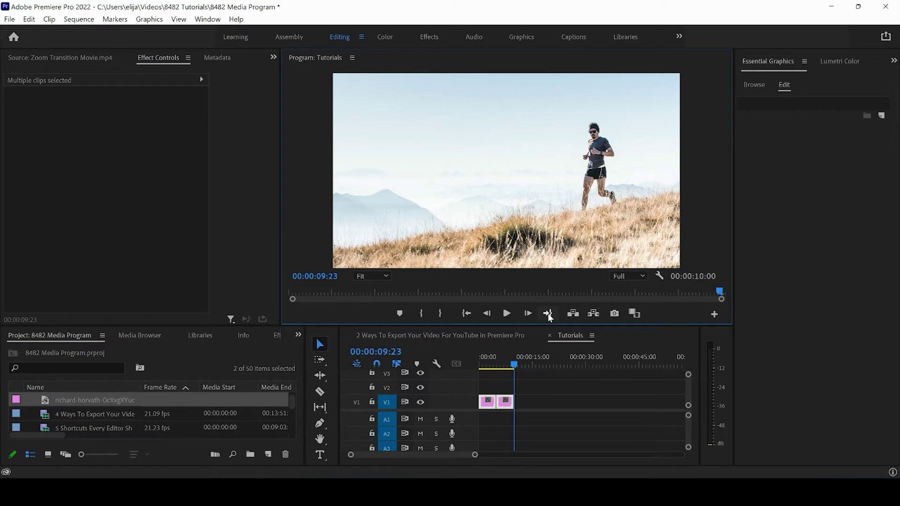
left_click(530, 398)
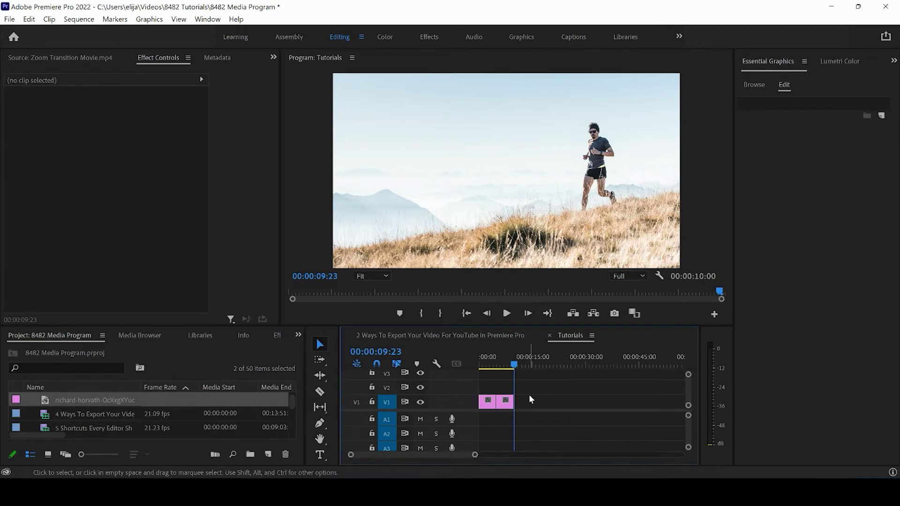
key("ctrl+v")
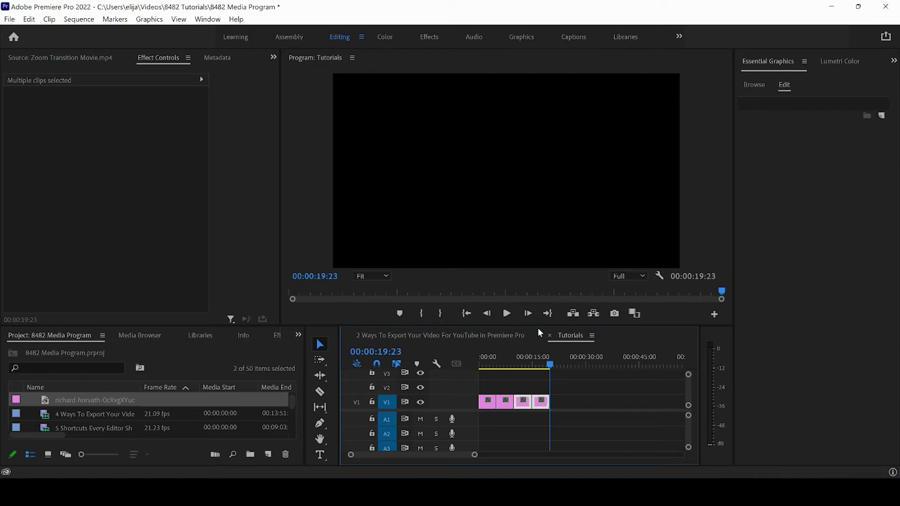
left_click(572, 390)
key("ctrl+v")
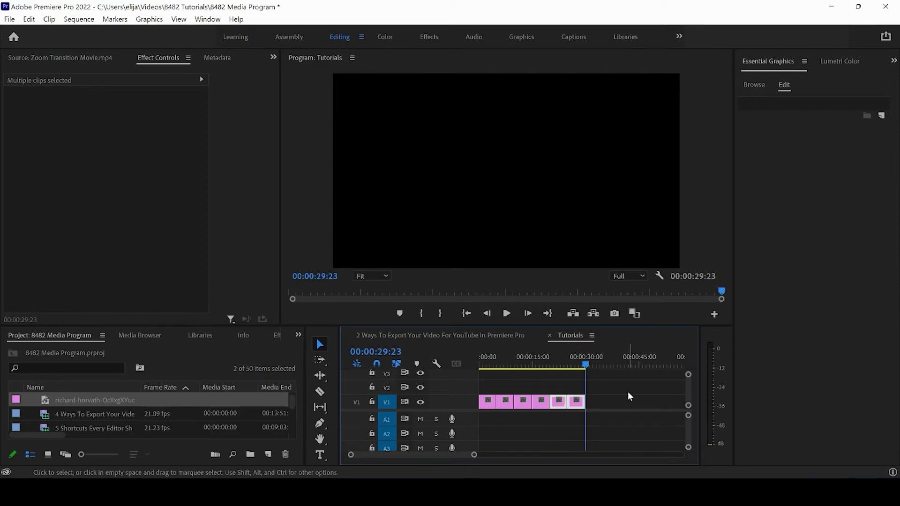
left_click(629, 392)
key("ctrl+v")
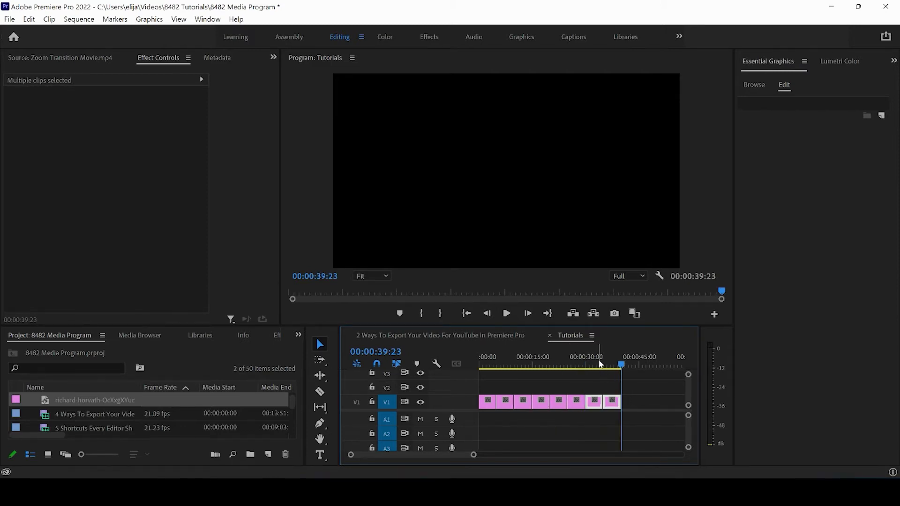
left_click_drag(619, 362, 556, 370)
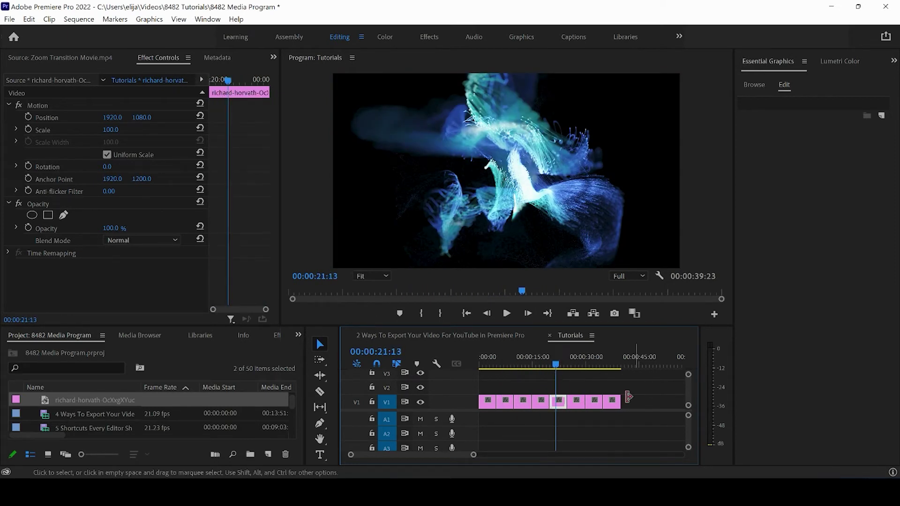
Paste another pair of clips on V1 at 00:00:56:03, extending Tutorials to 00:01:06:03.
left_click_drag(473, 457, 536, 455)
left_click(554, 364)
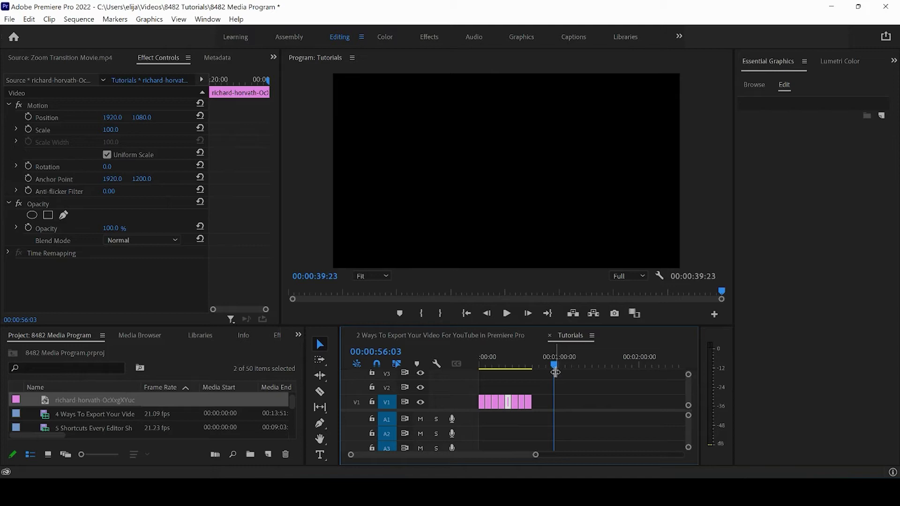
key("ctrl+v")
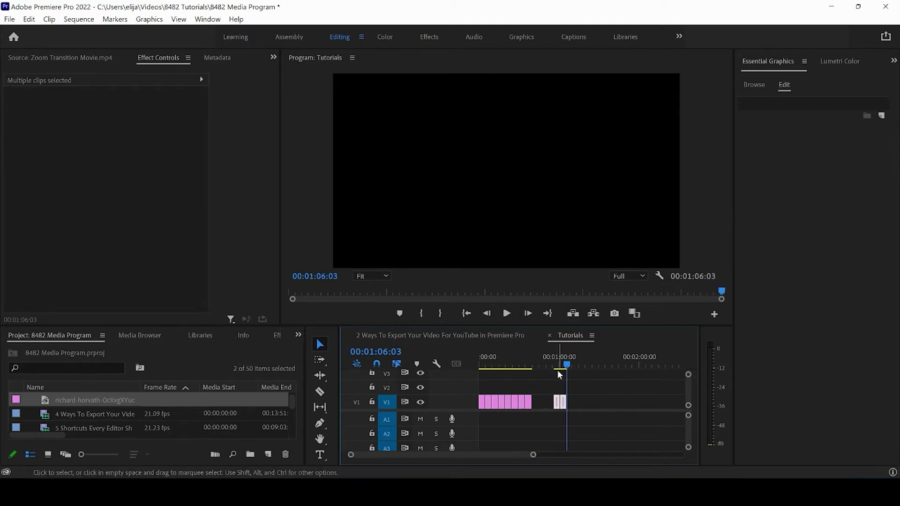
left_click(555, 364)
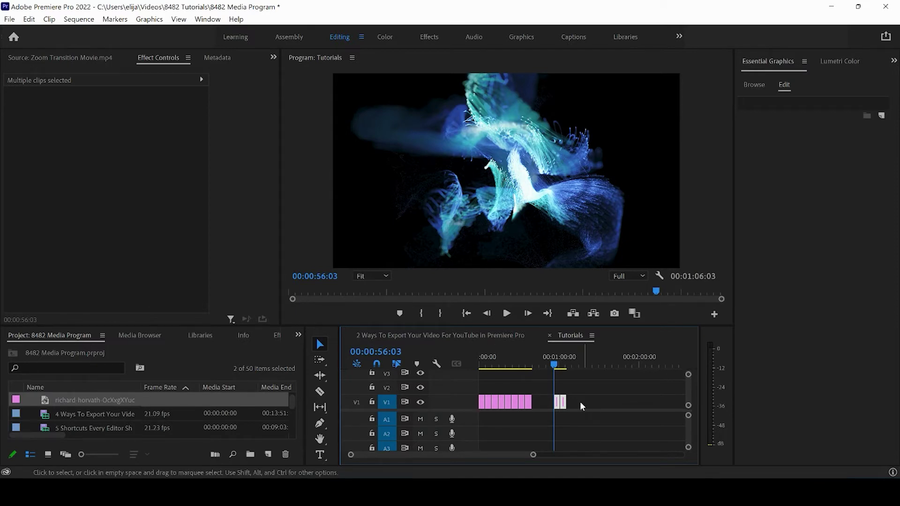
left_click_drag(688, 375, 690, 366)
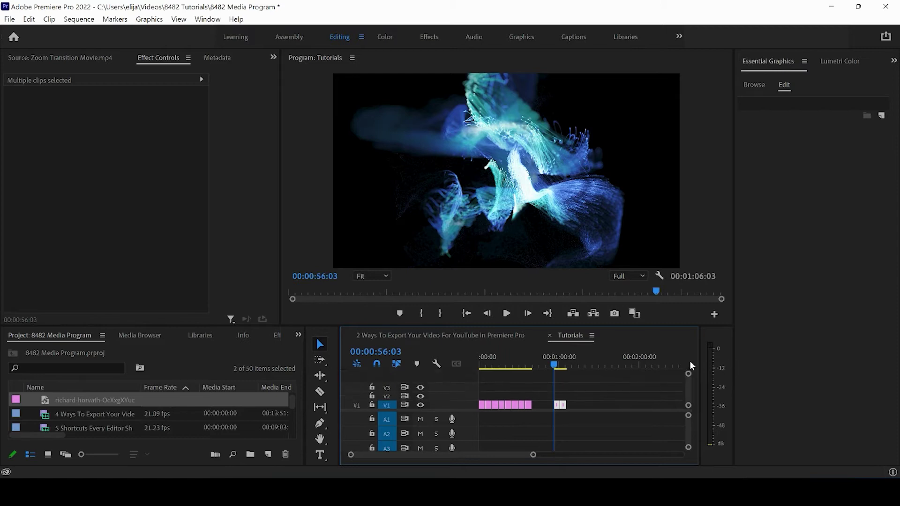
Untarget V1 and paste two runs of the clips onto V2 from 00:00:44:07.
left_click(387, 406)
left_click(539, 361)
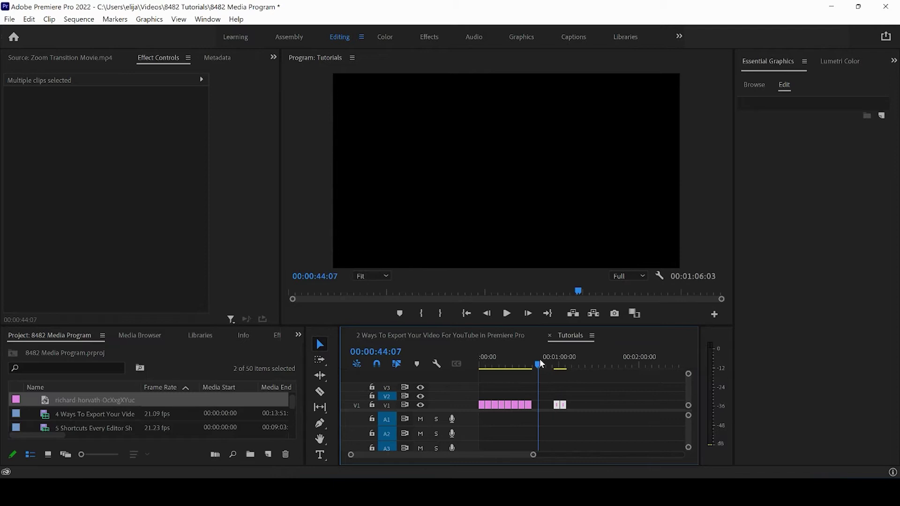
key("ctrl+v")
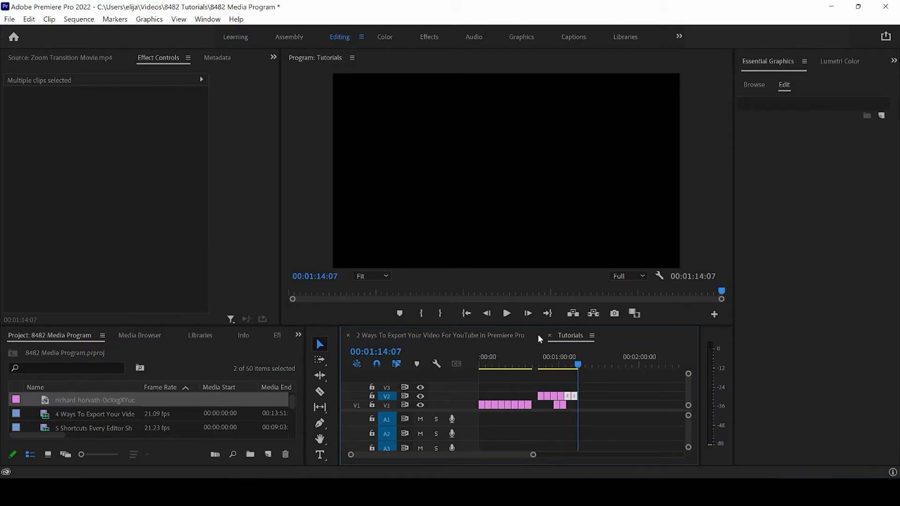
key("ctrl+v")
Target V3 and paste a run of the clips there from about 00:01:14.
mouse_move(595, 362)
left_mouse_down()
mouse_move(584, 357)
mouse_move(595, 357)
mouse_move(582, 365)
left_mouse_up()
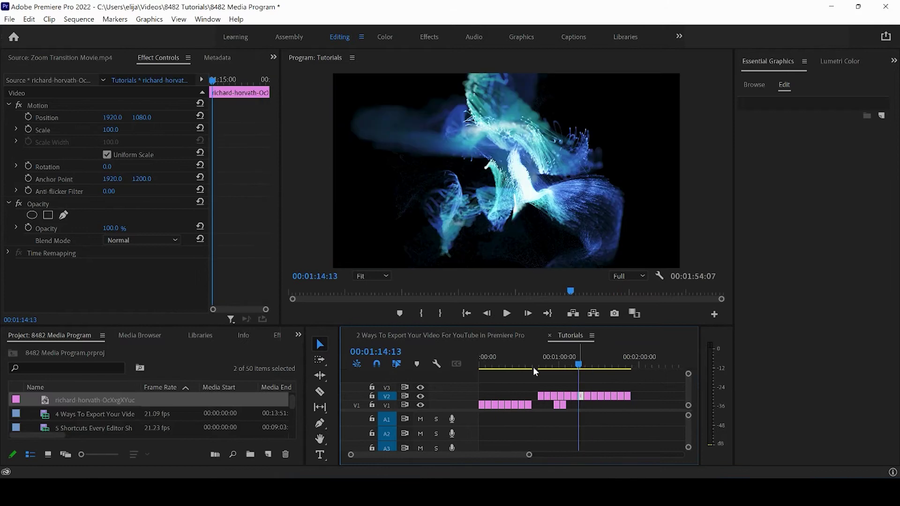
left_click(386, 387)
key("ctrl+v")
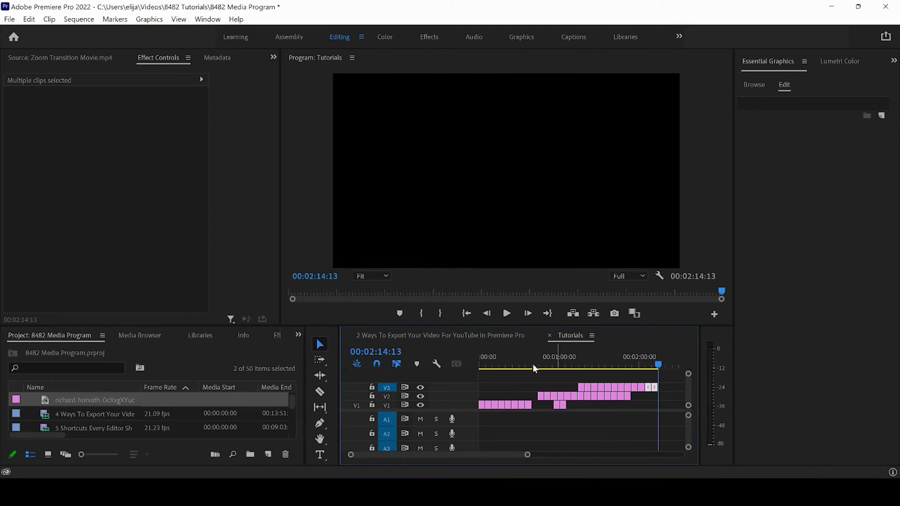
Drag the V3 clip run 35 seconds earlier and the V1 clips about 5 seconds later.
left_click_drag(562, 383, 661, 385)
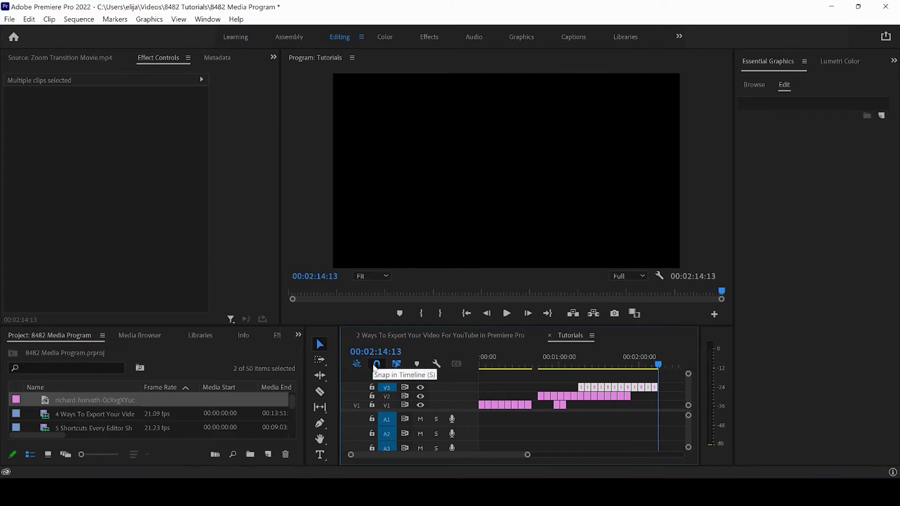
left_click_drag(603, 387, 548, 391)
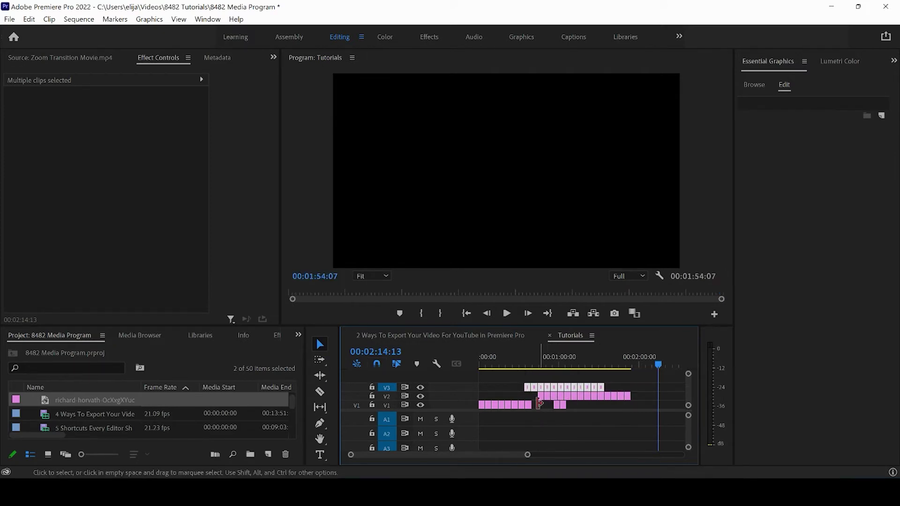
left_click_drag(501, 406, 640, 413)
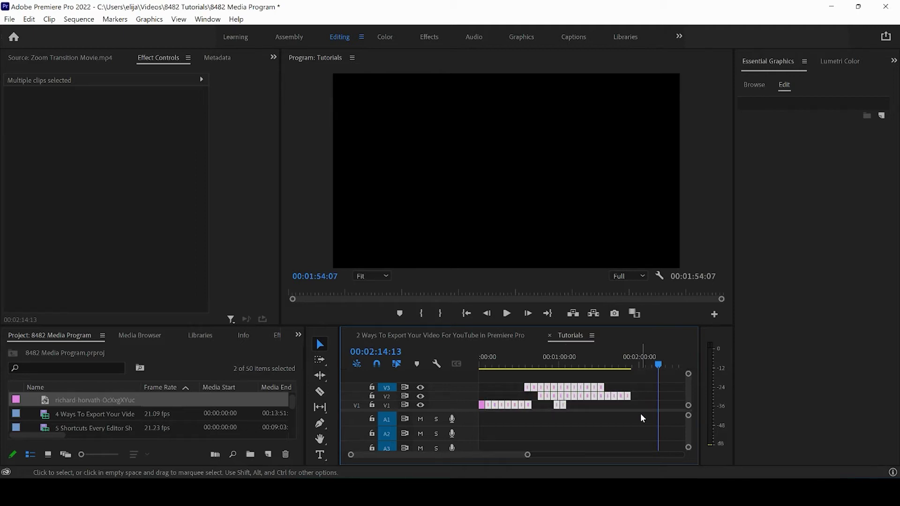
Delete the V2 and V3 clips, set the playhead to 00:00:03:23, and undo a stray paste onto V3.
key("Delete")
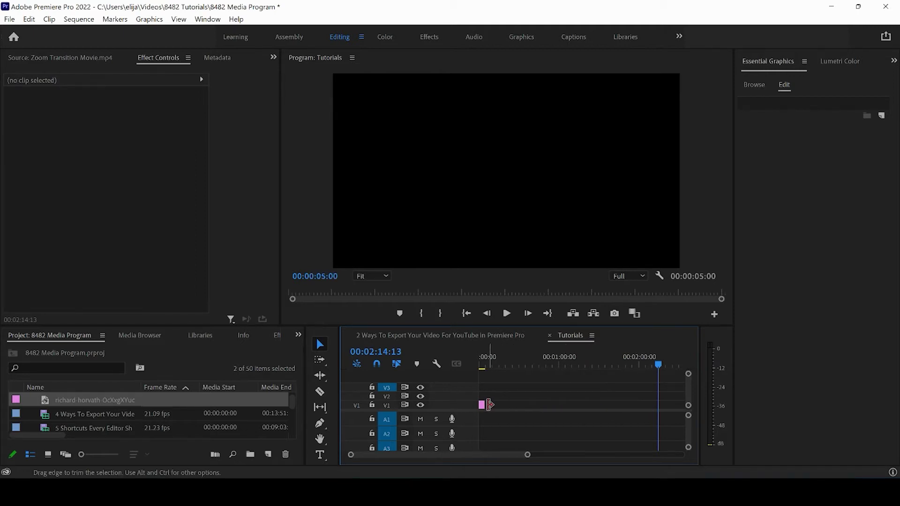
left_click(488, 366)
left_click(482, 405)
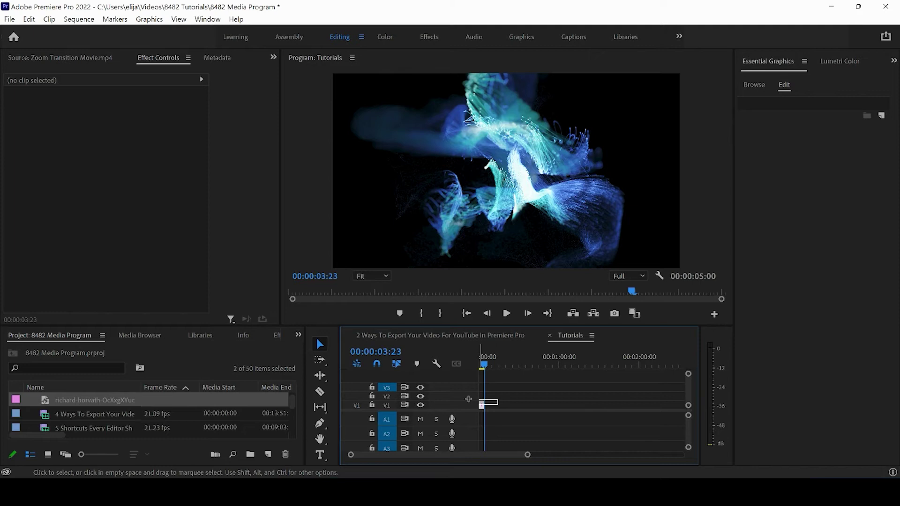
key("ctrl+v")
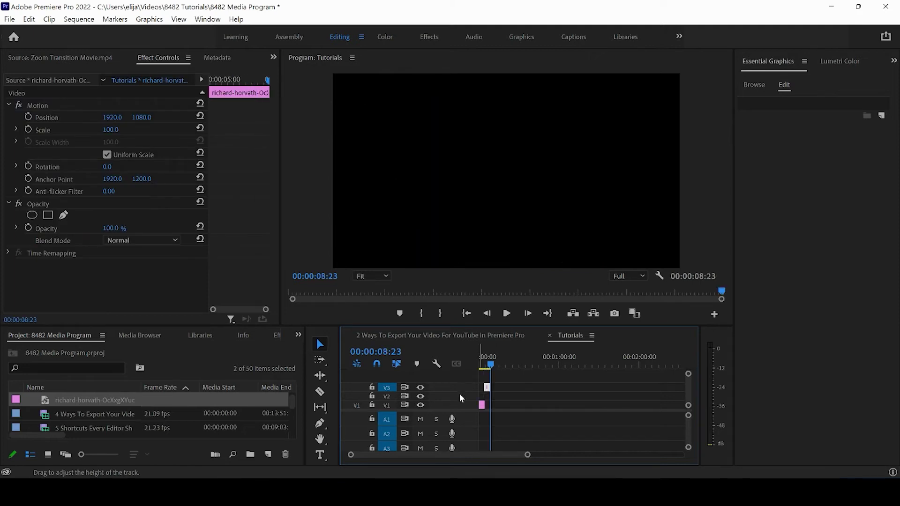
key("ctrl+z")
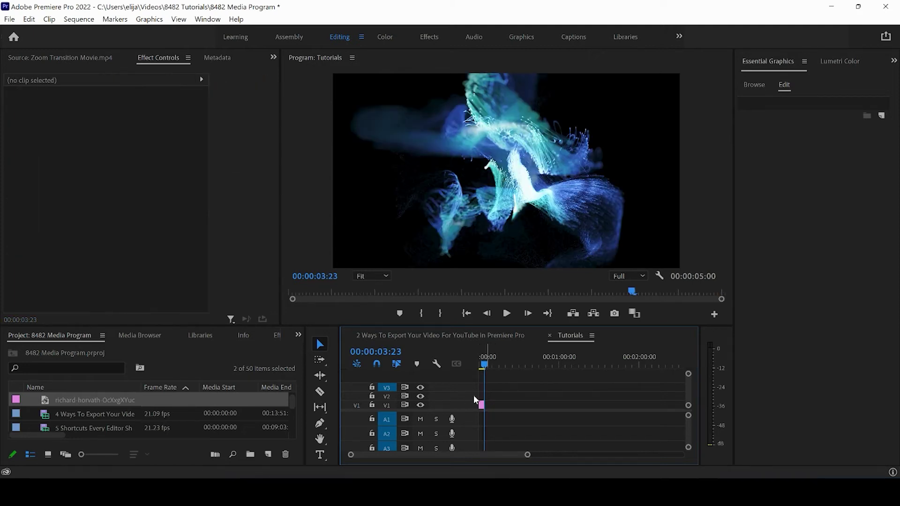
Target only V1, paste three copies into one continuous run ending at 00:01:38:23, and select it.
left_click(386, 406)
left_click(385, 389)
key("ctrl+v")
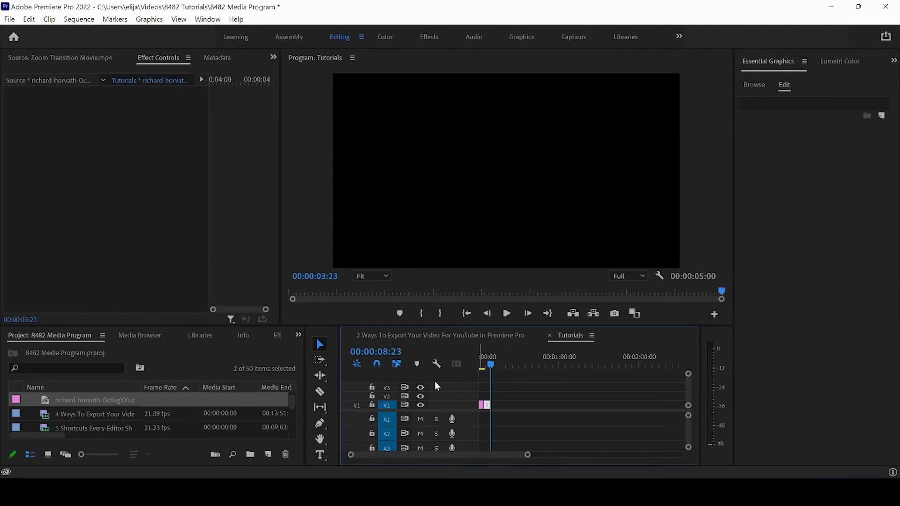
key("ctrl+v")
key("ctrl+v")
key("ctrl+v")
key("ctrl+v")
key("ctrl+v")
key("ctrl+v")
key("ctrl+v")
key("ctrl+v")
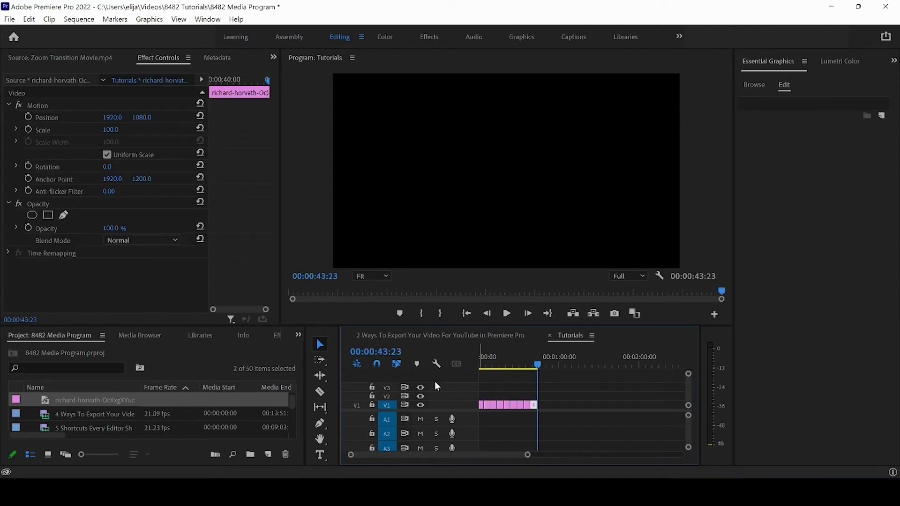
key("ctrl+v")
key("ctrl+v")
key("ctrl+v")
key("ctrl+v")
key("ctrl+v")
key("ctrl+v")
key("ctrl+v")
key("ctrl+v")
key("ctrl+v")
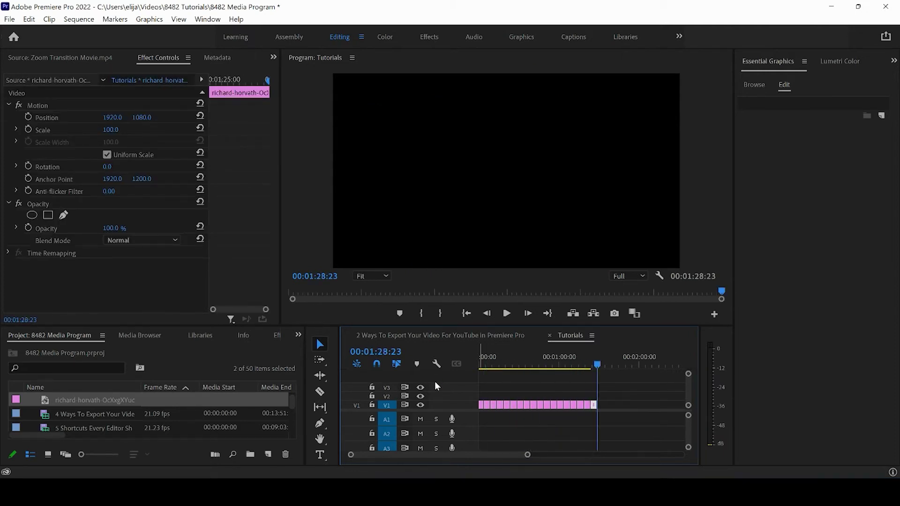
left_click_drag(528, 454, 563, 451)
left_click_drag(609, 385, 410, 440)
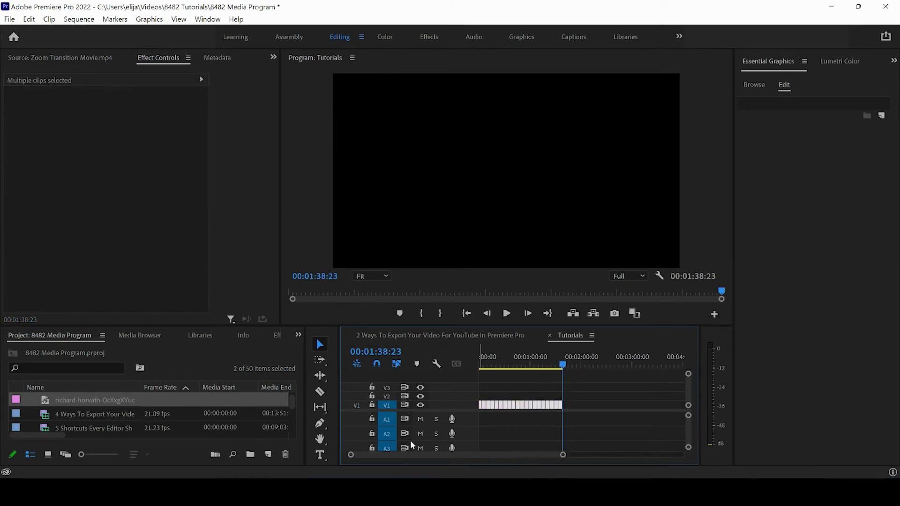
Paste a second copy of the V1 run at about 00:02:32, extending Tutorials to 00:04:11:17.
left_click(609, 359)
key("ctrl+v")
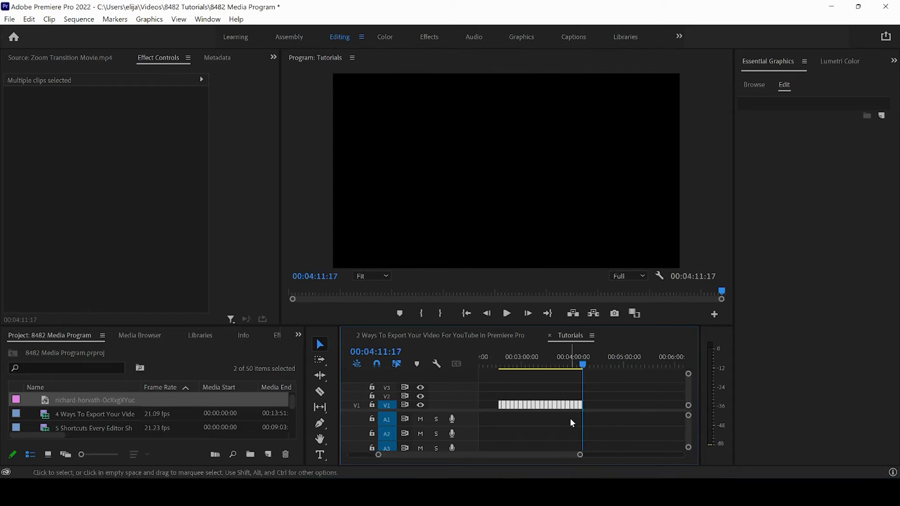
left_click(525, 354)
left_click_drag(606, 392, 561, 423)
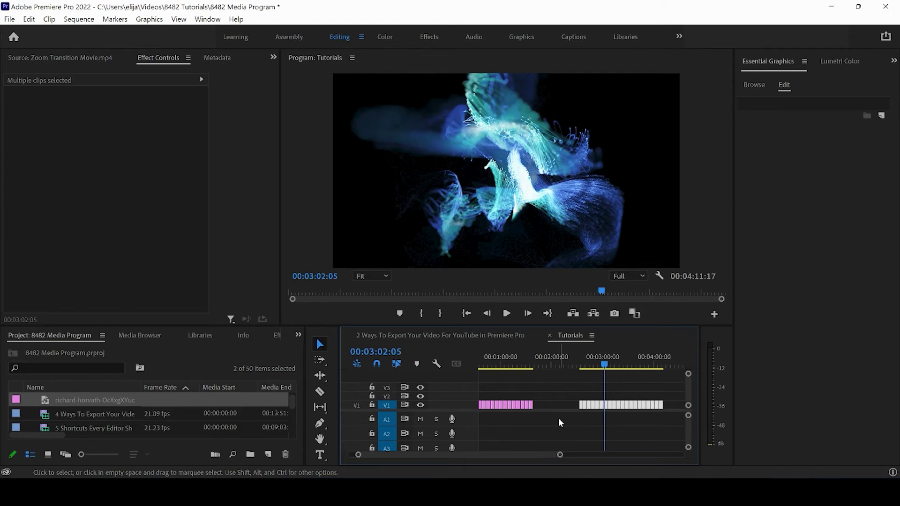
left_click_drag(573, 383, 673, 419)
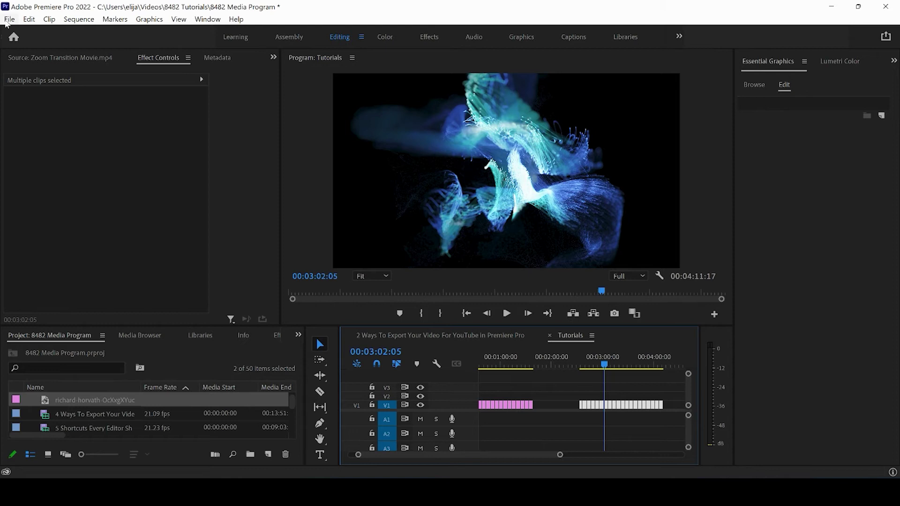
Create a new sequence named Test.
left_click(8, 22)
mouse_move(23, 32)
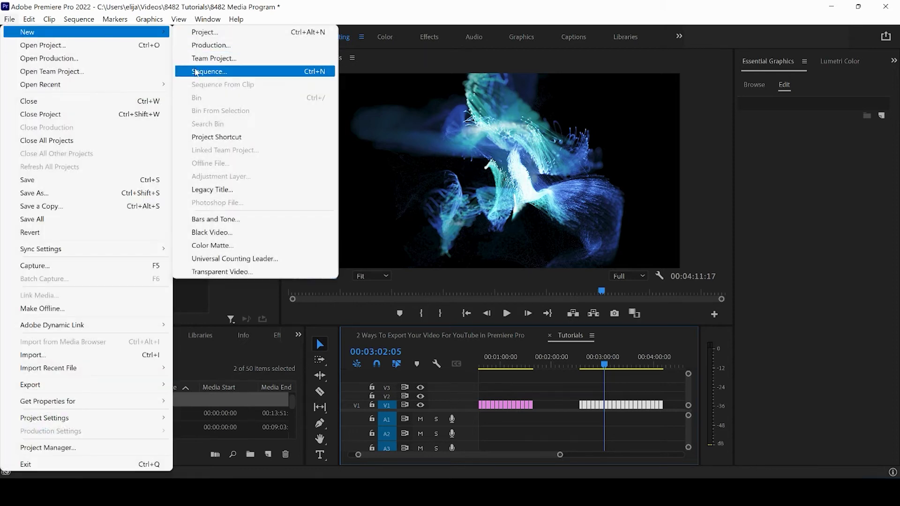
left_click(202, 71)
type("Test")
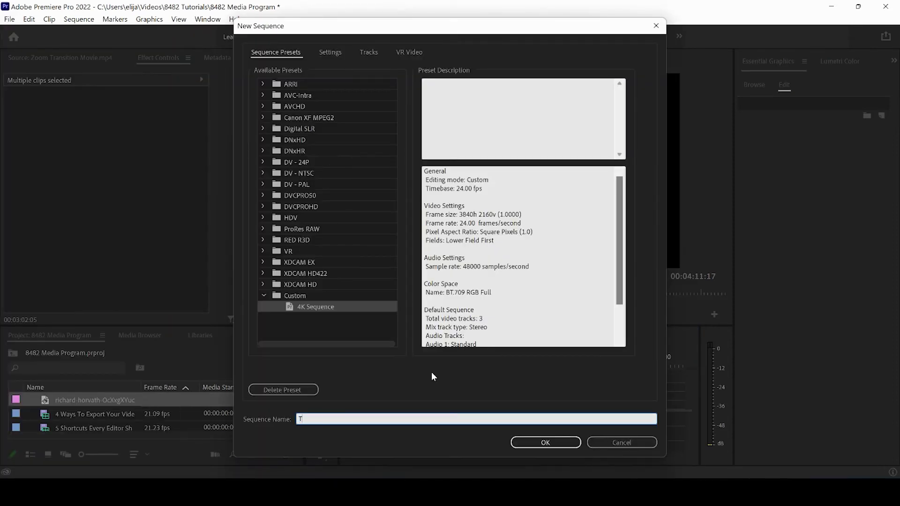
key("Return")
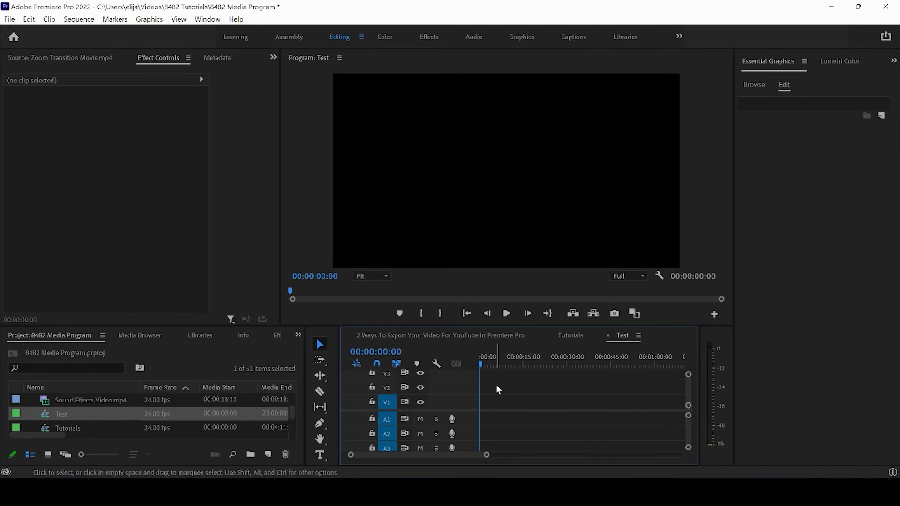
Paste the copied clip run onto V1 of Test, running through 00:01:38:23.
key("ctrl+v")
left_click(508, 360)
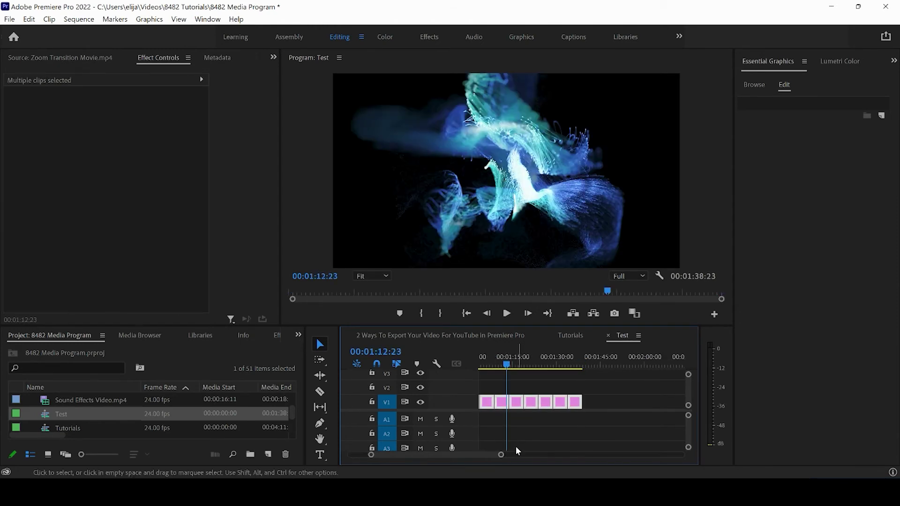
left_click_drag(503, 457, 579, 464)
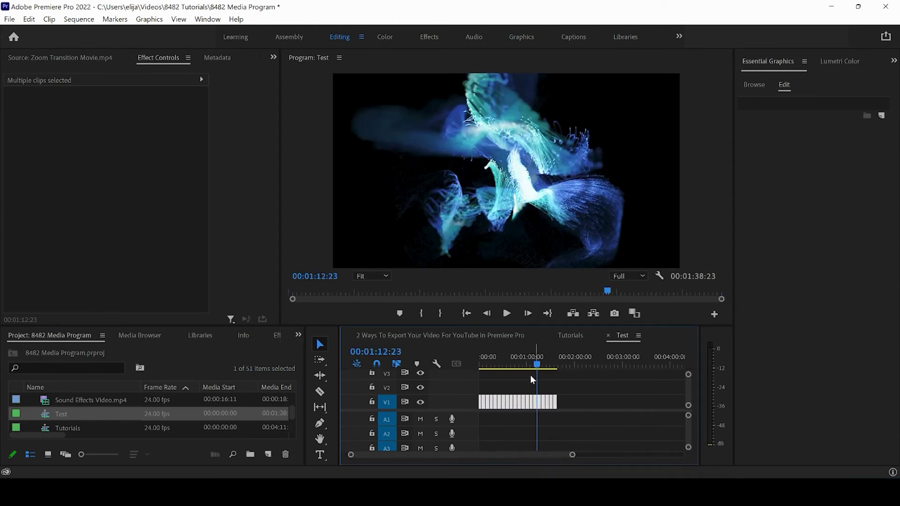
mouse_move(505, 354)
left_mouse_down()
mouse_move(496, 354)
mouse_move(506, 364)
left_mouse_up()
Return to Tutorials, set the playhead to 00:01:01:03, and toggle targeting on V2 and V3.
left_click(573, 336)
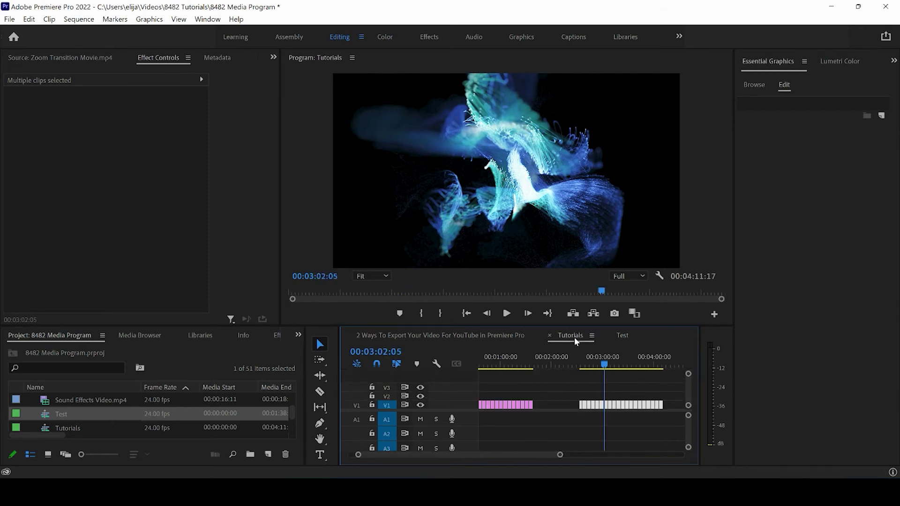
left_click(502, 357)
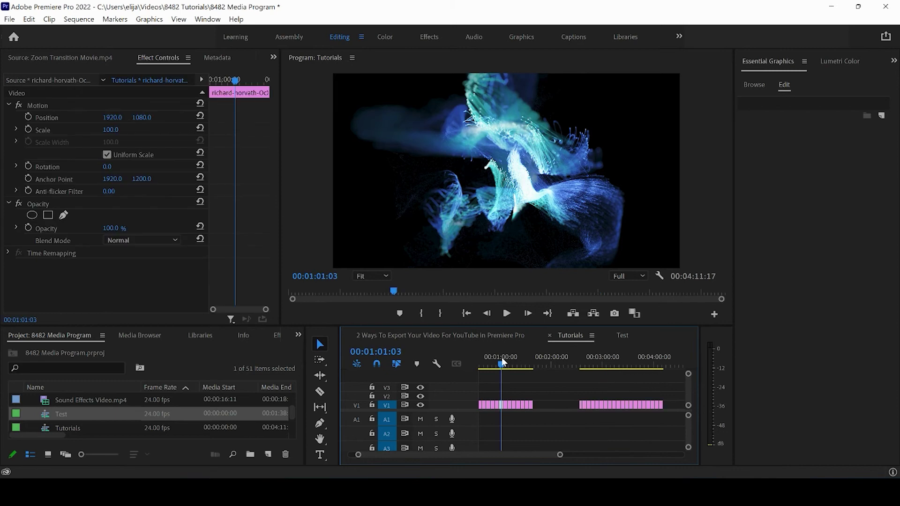
left_click(388, 396)
left_click(387, 388)
Paste two more copies of the clip on V1 at the first clip's end.
left_click(536, 363)
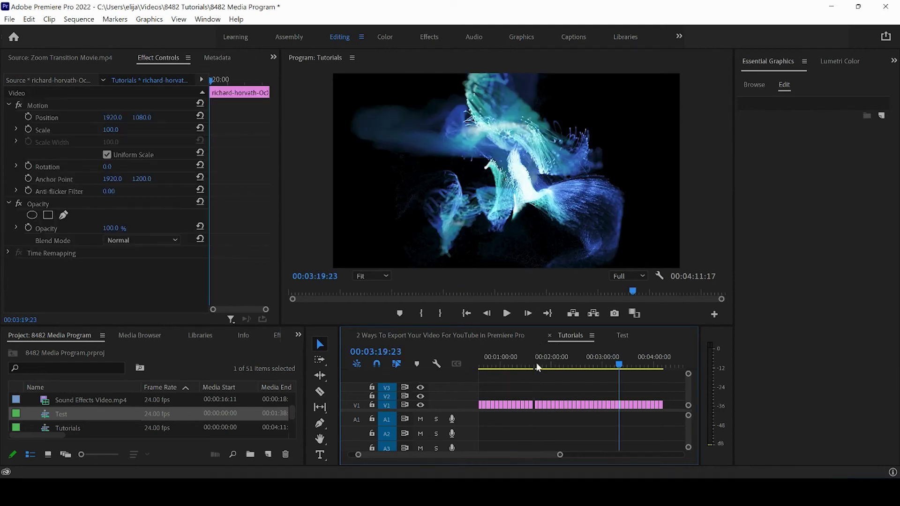
left_click(520, 364)
left_click_drag(521, 365, 563, 365)
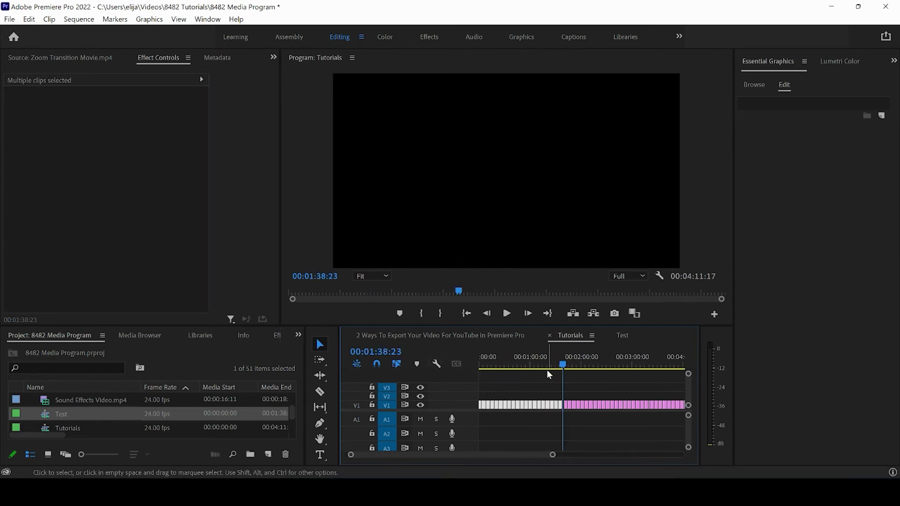
key("ctrl+v")
key("ctrl+v")
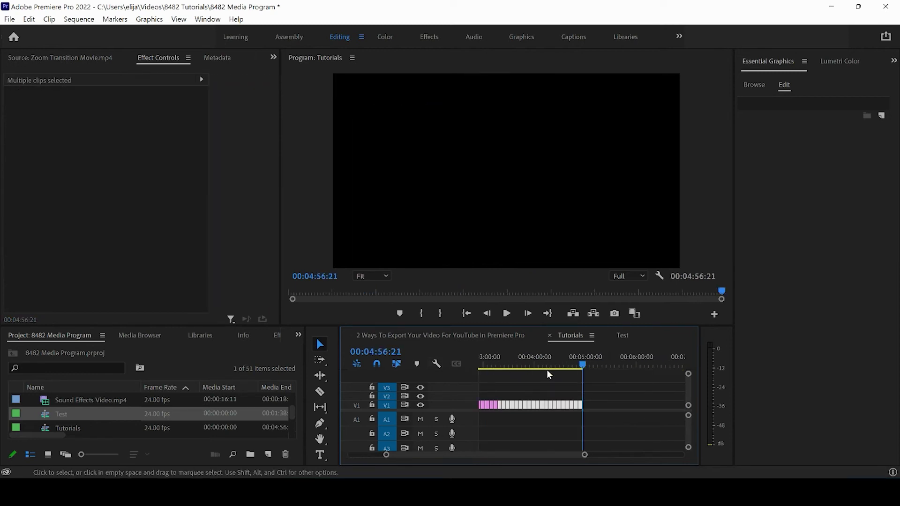
key("ctrl+v")
Untarget V1 and paste the clip onto V2 at 00:04:36:22, extending Tutorials to 00:09:33:19.
left_click(566, 365)
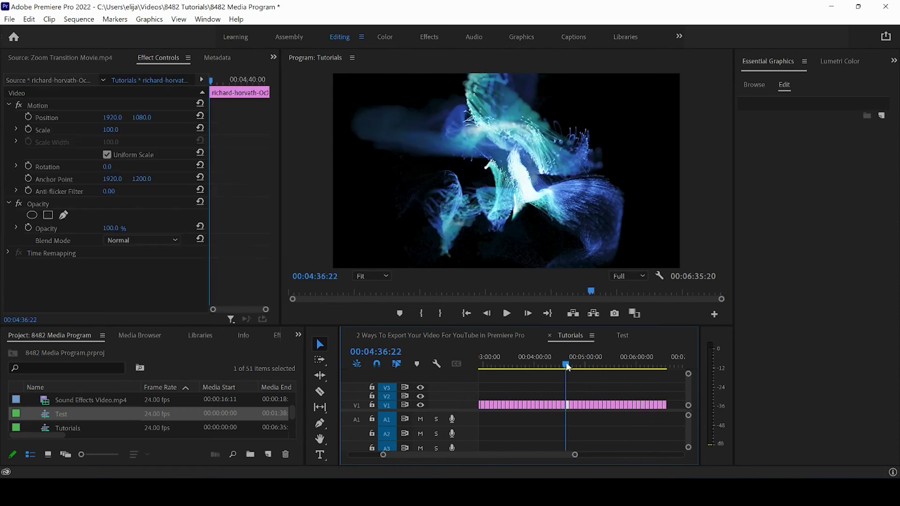
left_click(388, 406)
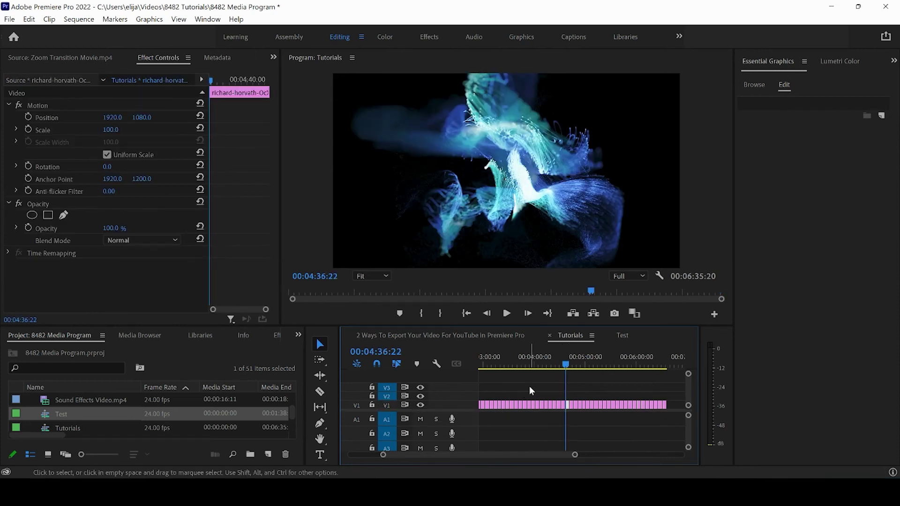
key("ctrl+v")
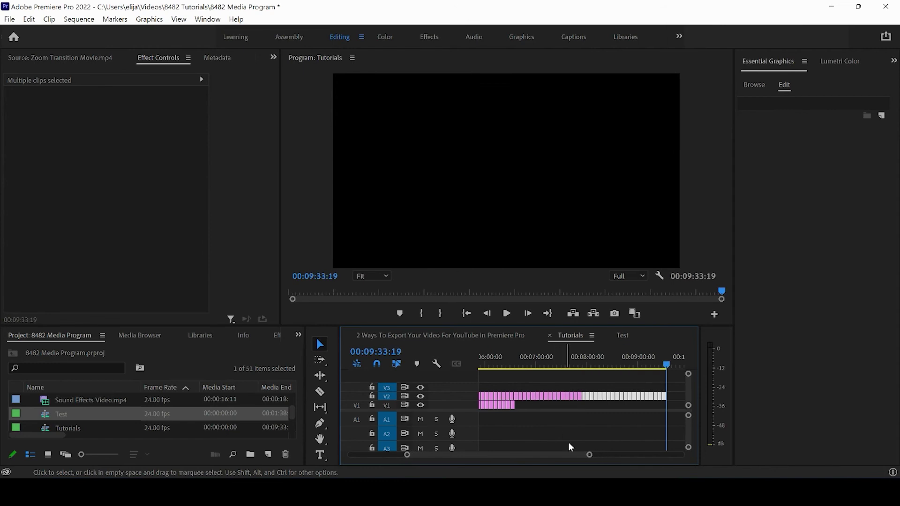
Set the playhead to 00:02:19:06 and move the V2 clip up to V4 and back down.
left_click_drag(588, 454, 697, 458)
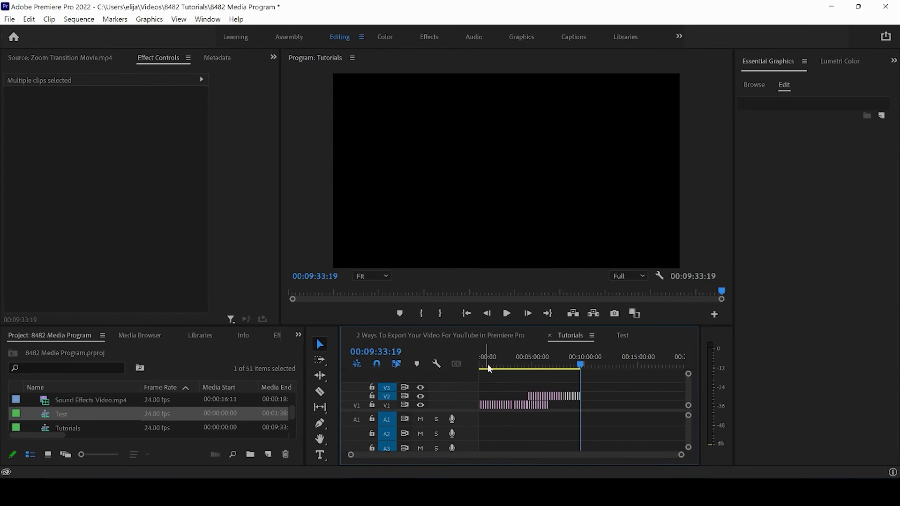
left_click_drag(495, 359, 504, 358)
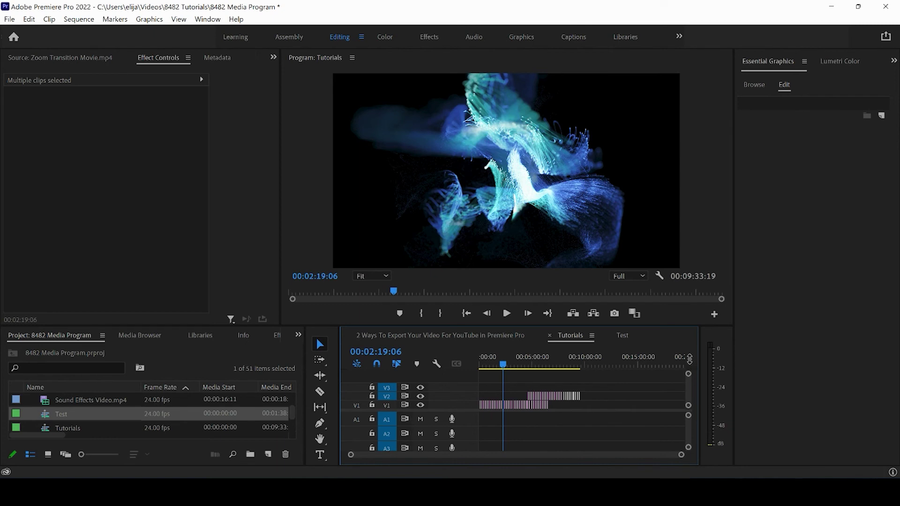
left_click_drag(522, 386, 547, 384)
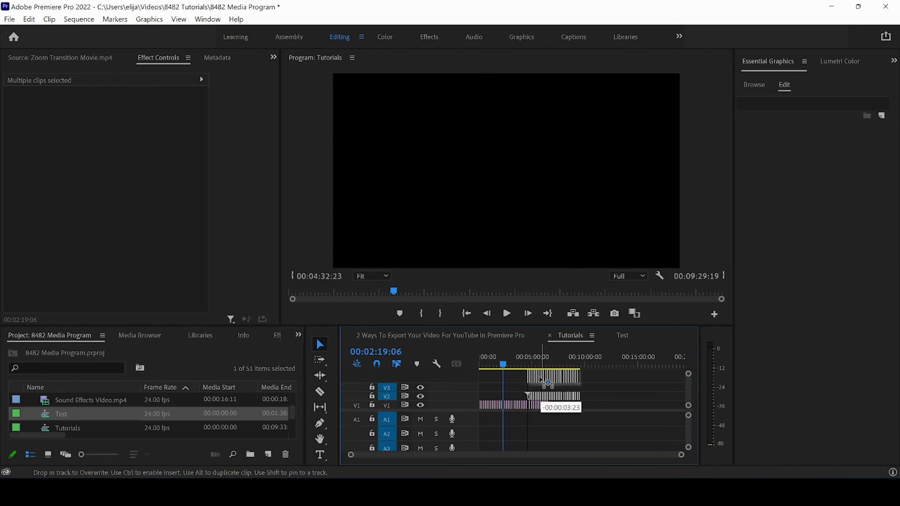
left_click_drag(546, 384, 542, 384)
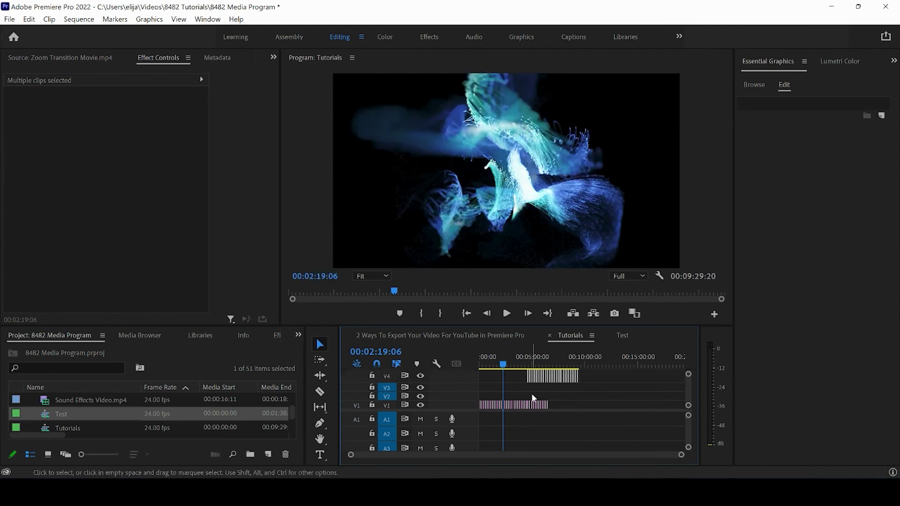
left_click_drag(539, 376, 549, 399)
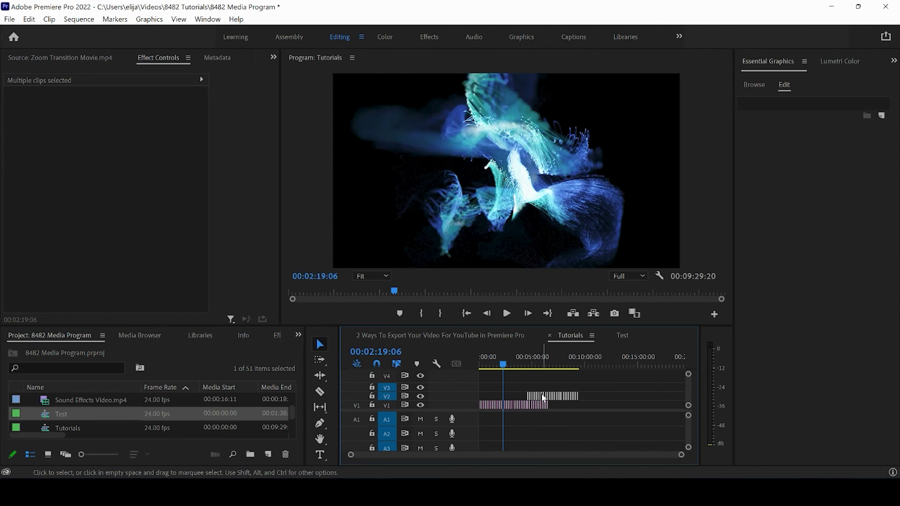
Target V4 instead of V3 and paste the clip onto V4 at 00:02:19:06.
left_click(387, 378)
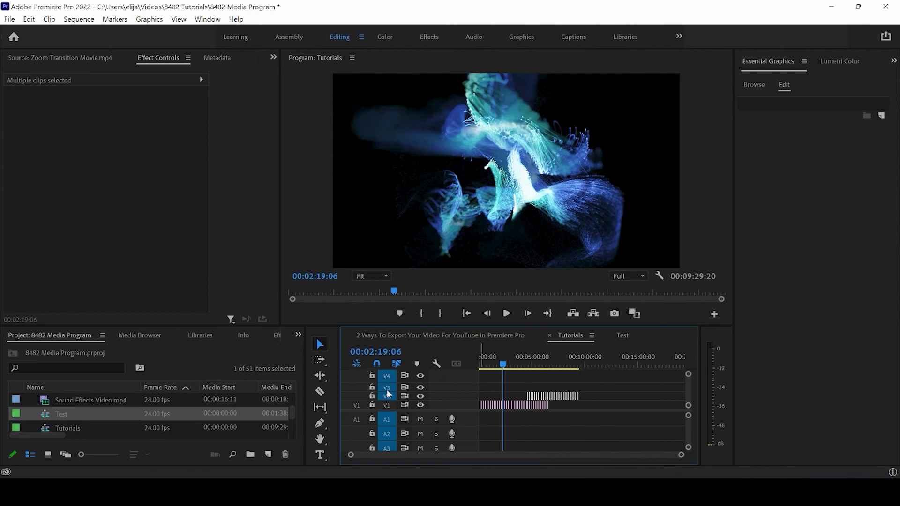
left_click(387, 392)
key("ctrl+v")
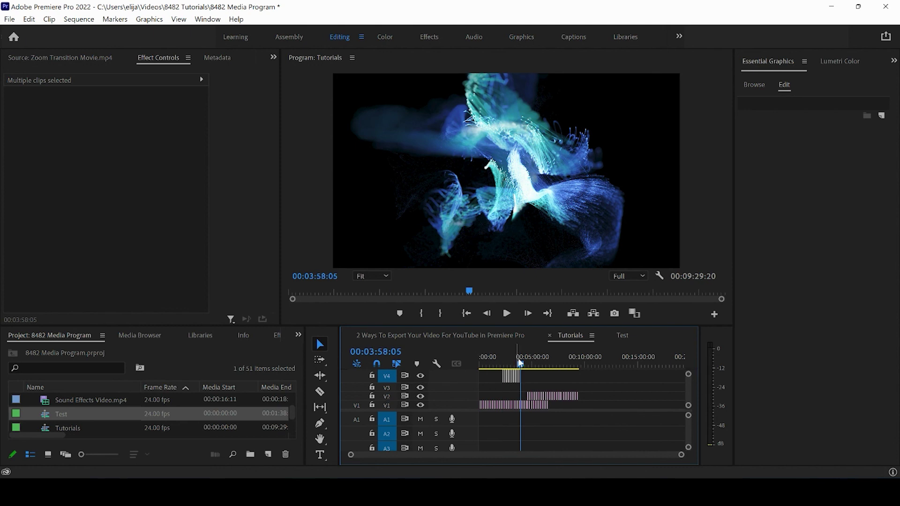
left_click_drag(523, 363, 509, 364)
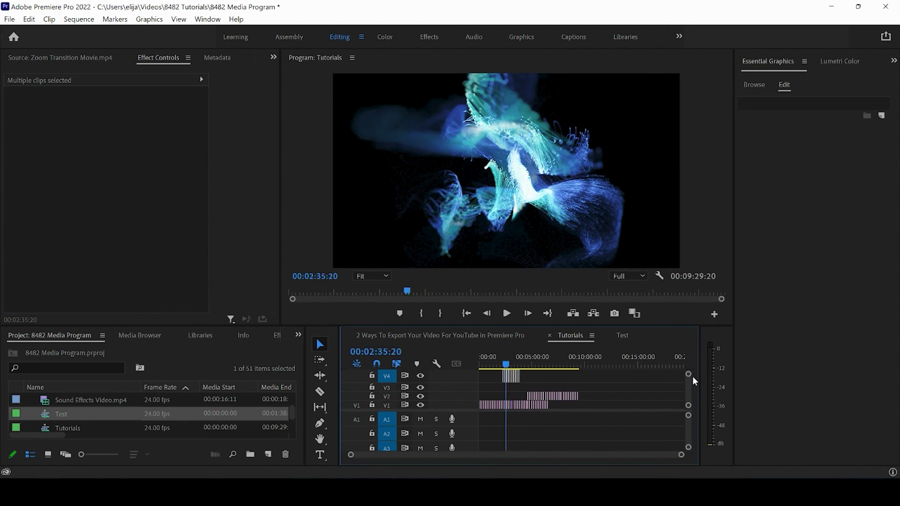
left_click_drag(690, 376, 688, 345)
Lift the short V4 clip onto a new V5 track and make the timeline panel taller.
left_click_drag(682, 456, 541, 457)
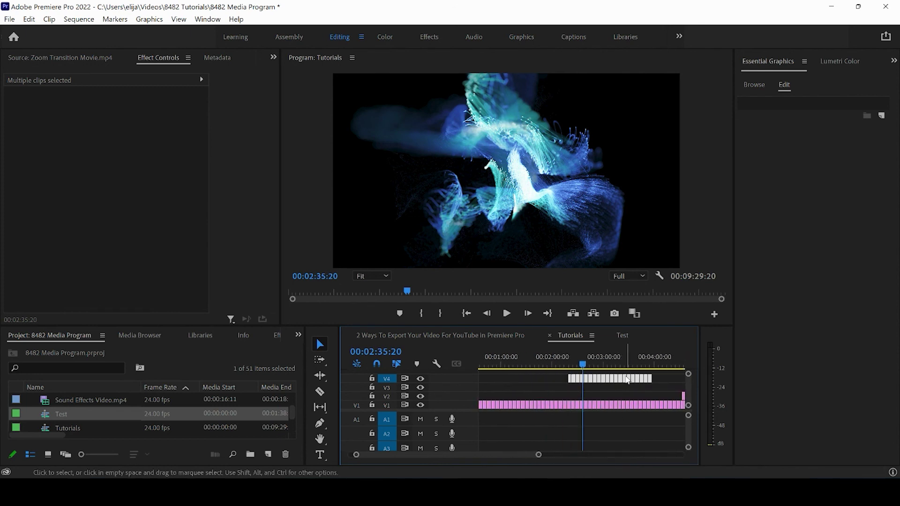
left_click_drag(622, 382, 622, 374)
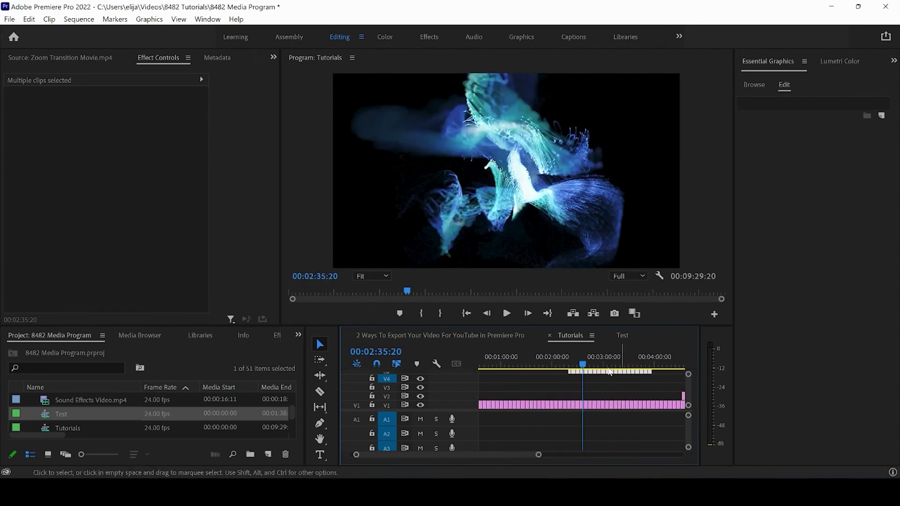
left_click_drag(604, 327, 606, 254)
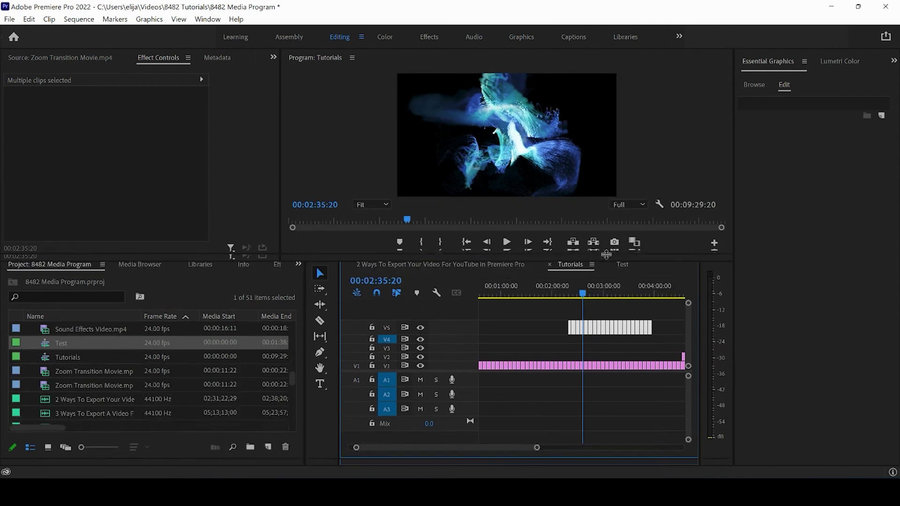
Turn off track targeting for V4 and V5.
left_click(387, 331)
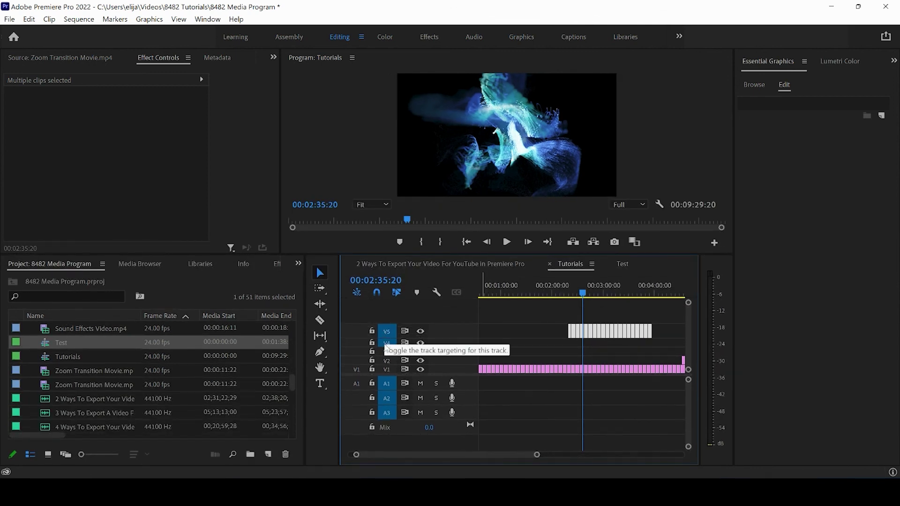
left_click(386, 344)
left_click(387, 331)
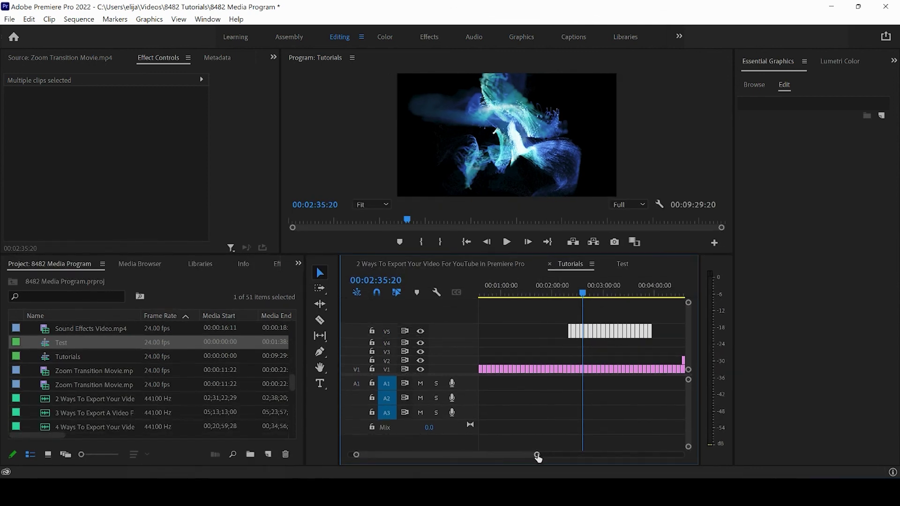
Drop the clip from V5 down onto V3, then move the playhead to 00:03:16:22.
left_click_drag(537, 457, 659, 438)
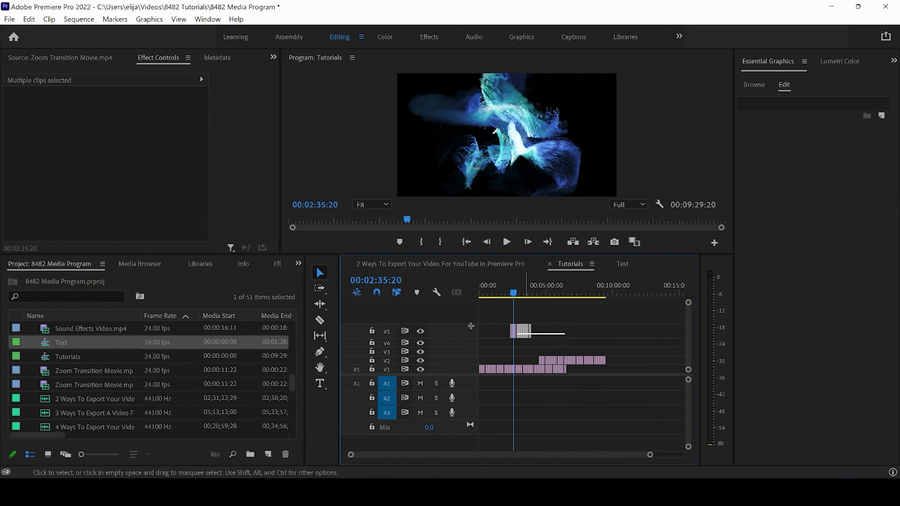
left_click_drag(519, 334, 525, 355)
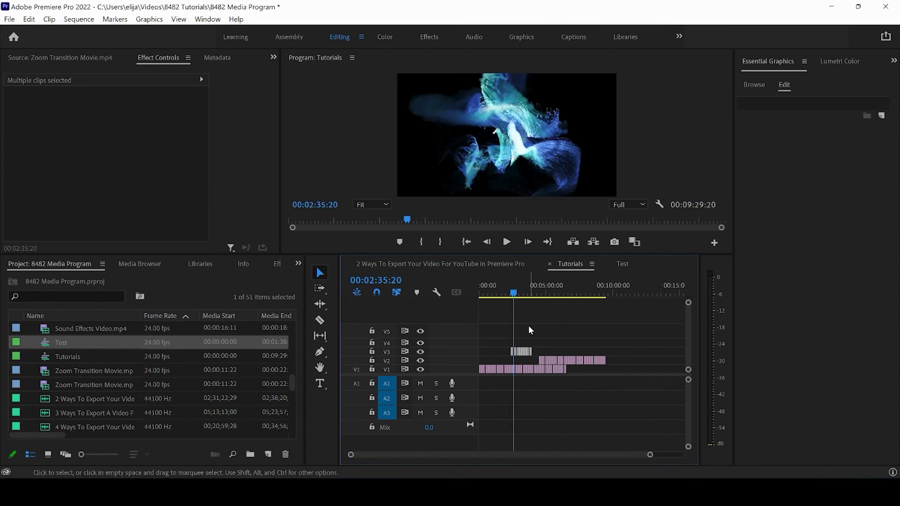
left_click(519, 293)
left_click_drag(521, 294, 525, 295)
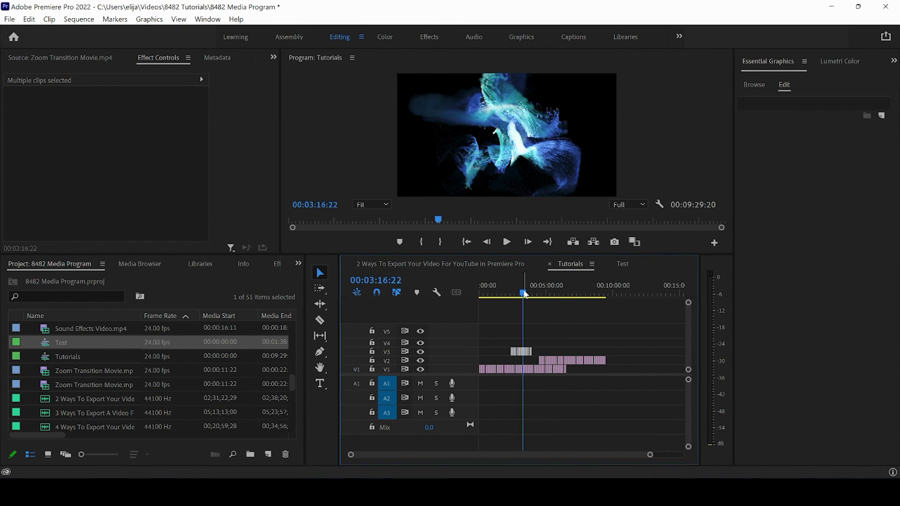